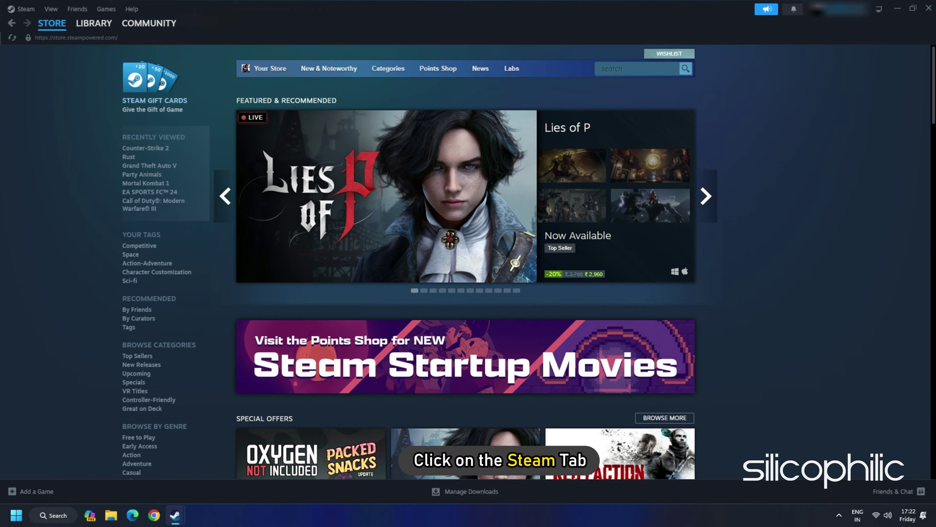
# Step: Sign out of the current Steam account from the account menu at top right
pyautogui.click(838, 8)
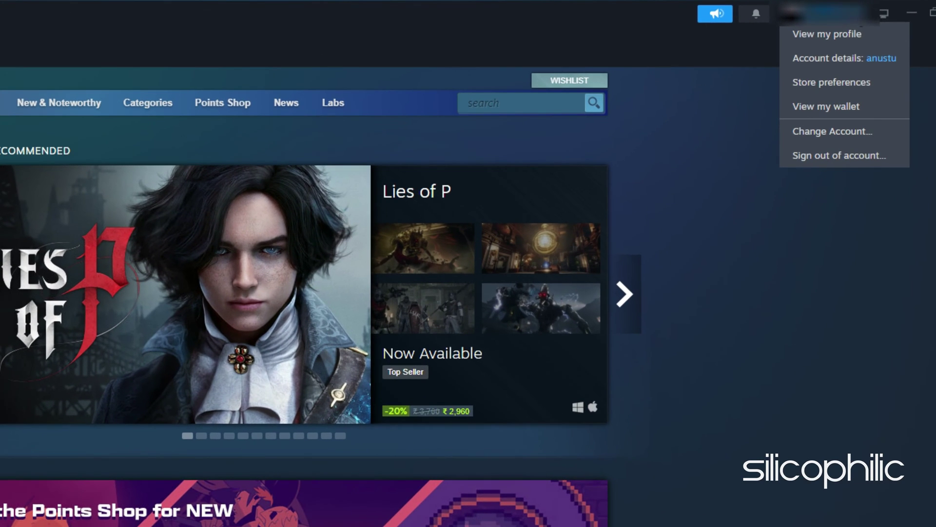
pyautogui.click(868, 155)
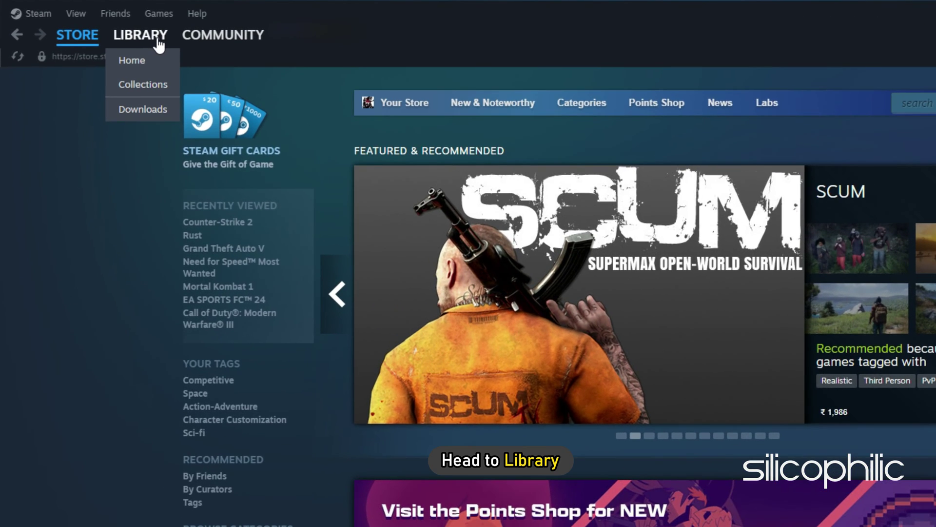
# Step: Set Call of Duty's Automatic Updates to 'Always keep this game updated' in its properties
pyautogui.click(104, 26)
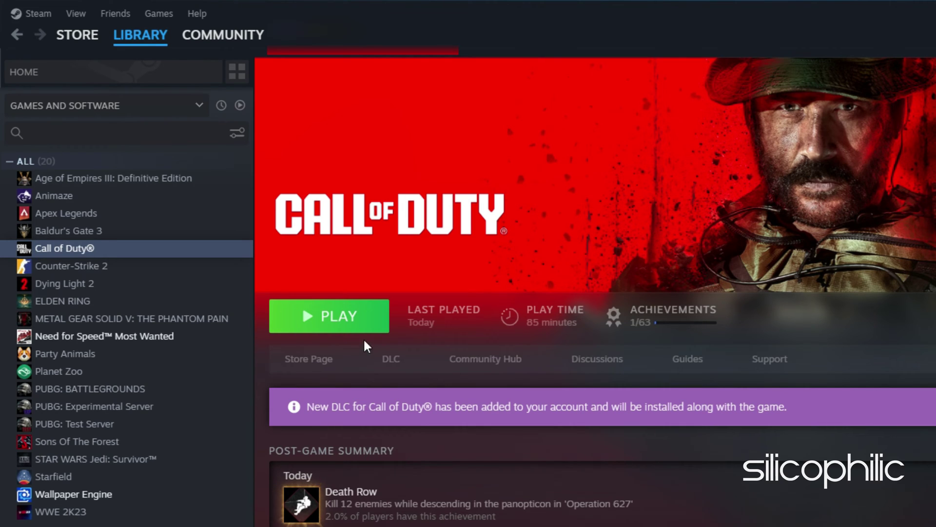
pyautogui.rightClick(99, 249)
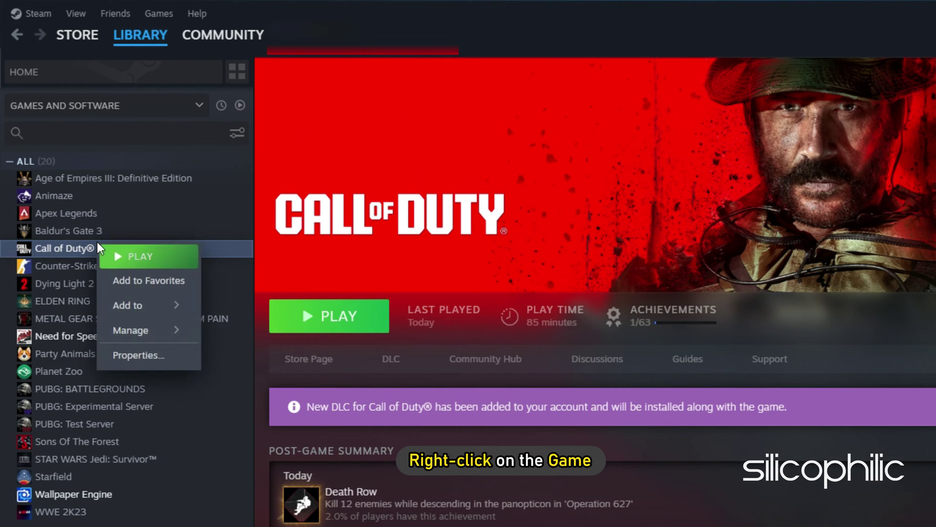
pyautogui.click(135, 355)
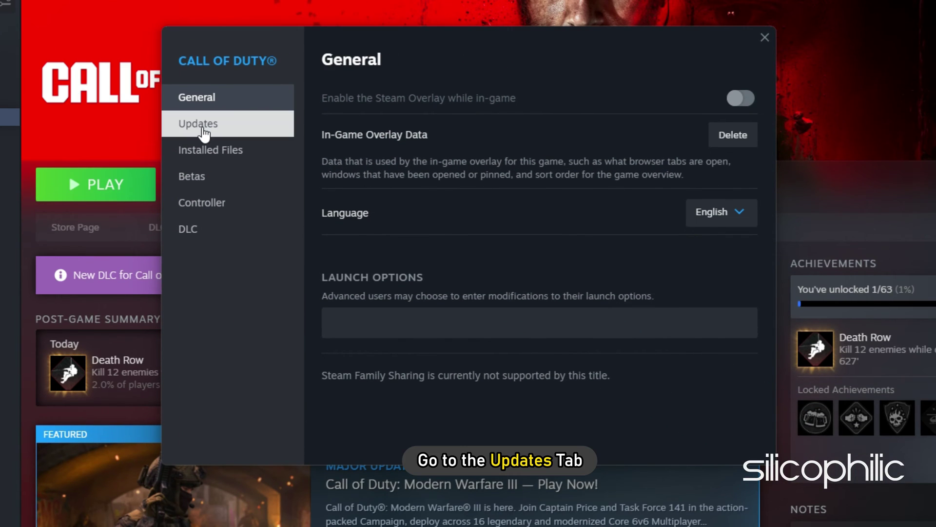
pyautogui.click(200, 125)
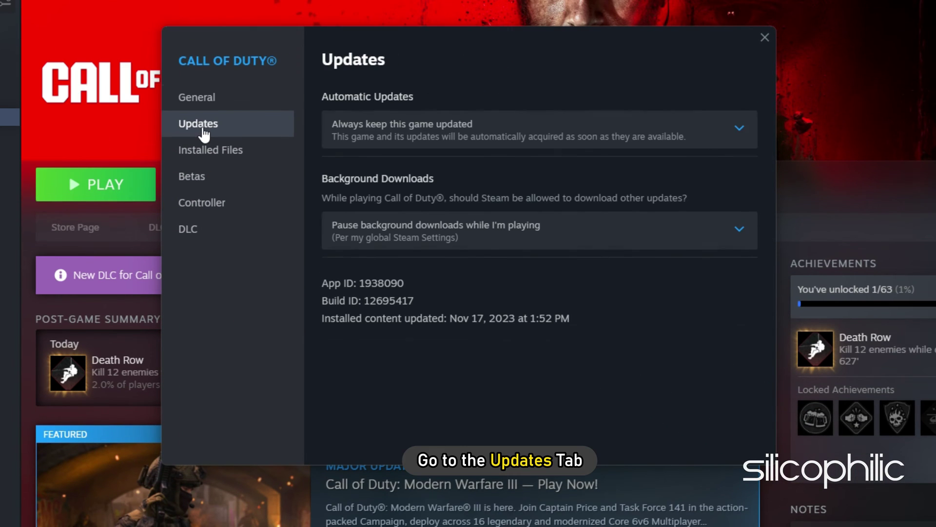
pyautogui.click(607, 137)
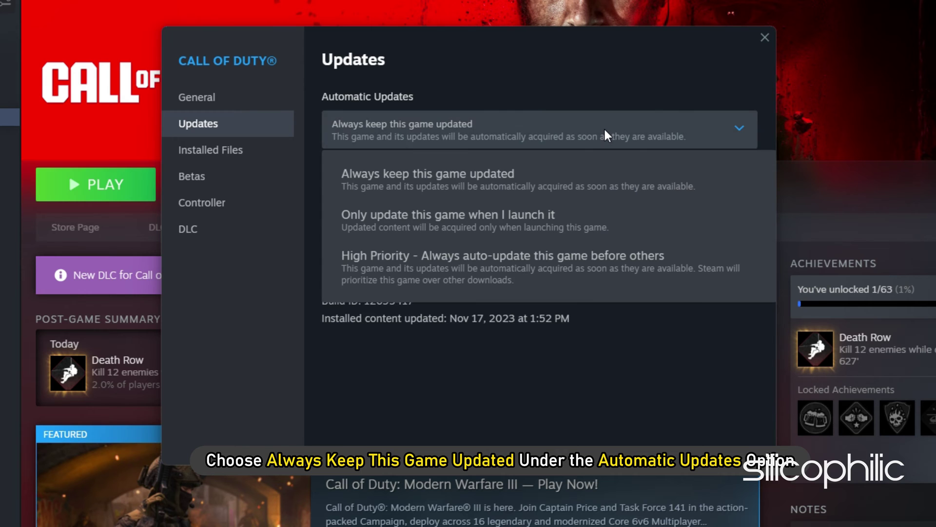
pyautogui.click(588, 185)
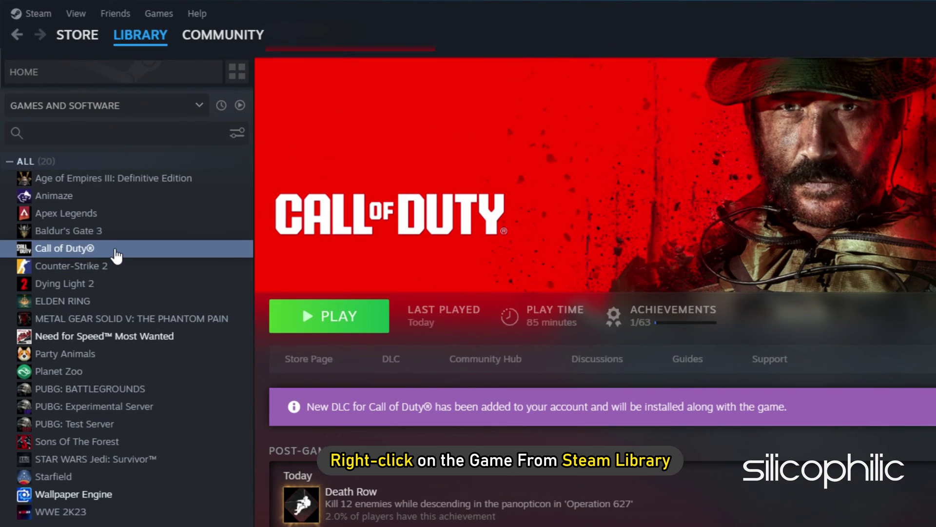
# Step: Run Verify integrity of game files from Call of Duty's Installed Files properties
pyautogui.rightClick(107, 235)
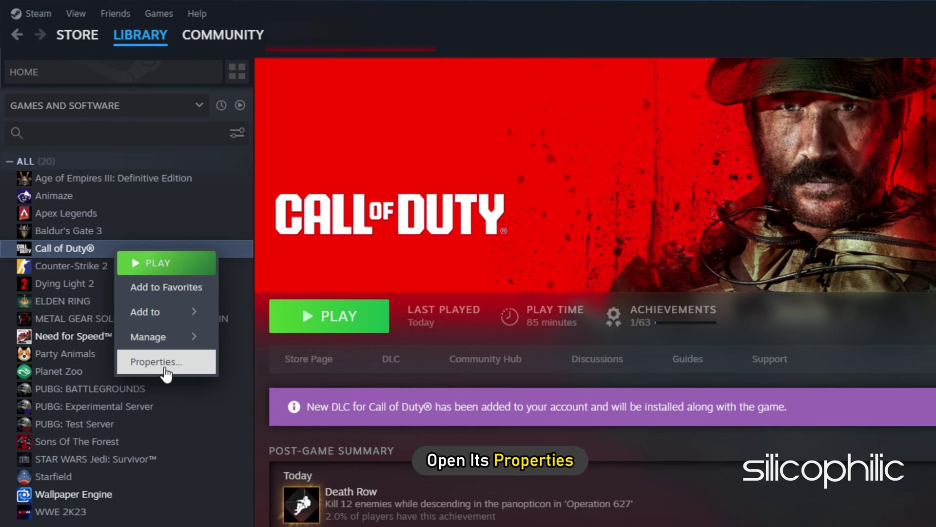
pyautogui.click(166, 363)
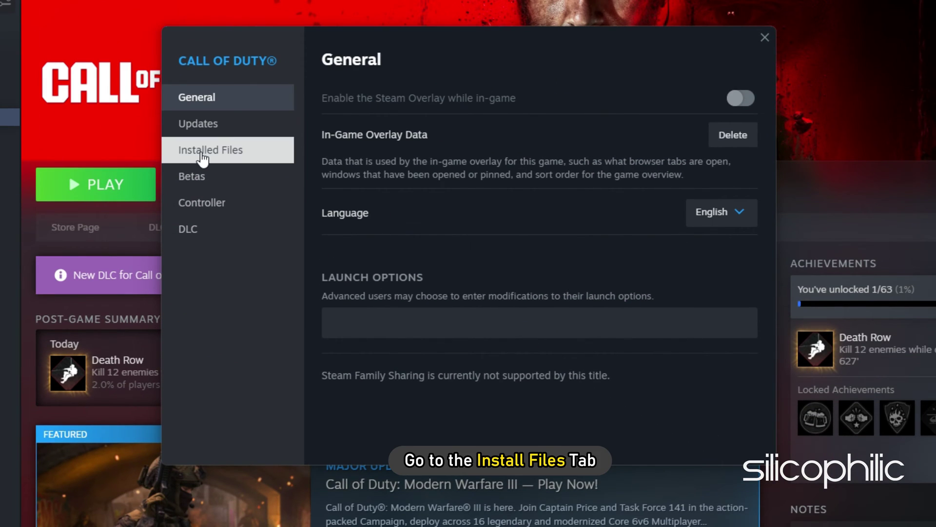
pyautogui.click(203, 159)
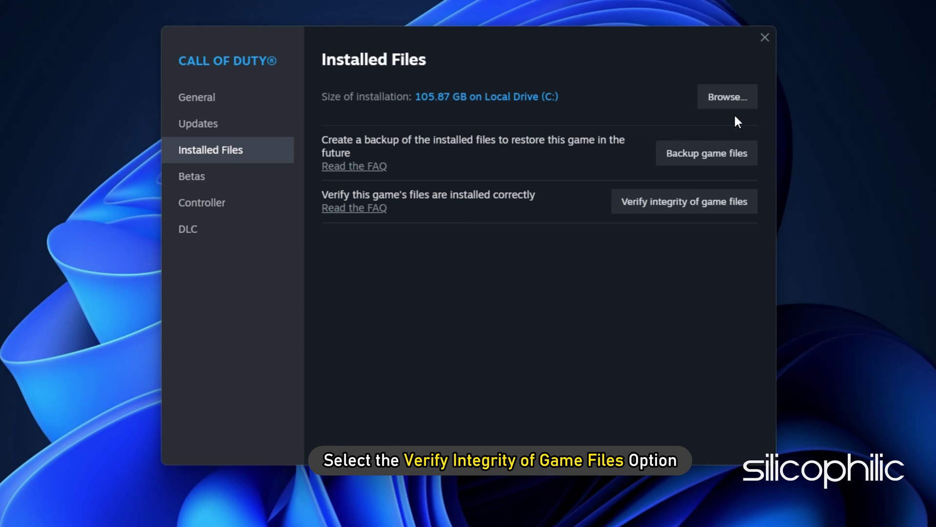
pyautogui.click(661, 207)
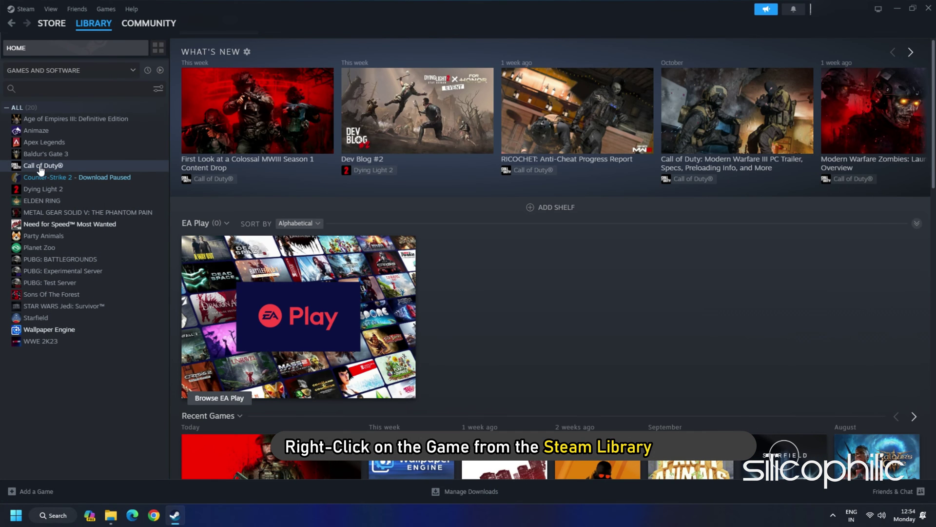
# Step: Show the Manage options for Call of Duty in the Steam Library
pyautogui.rightClick(41, 169)
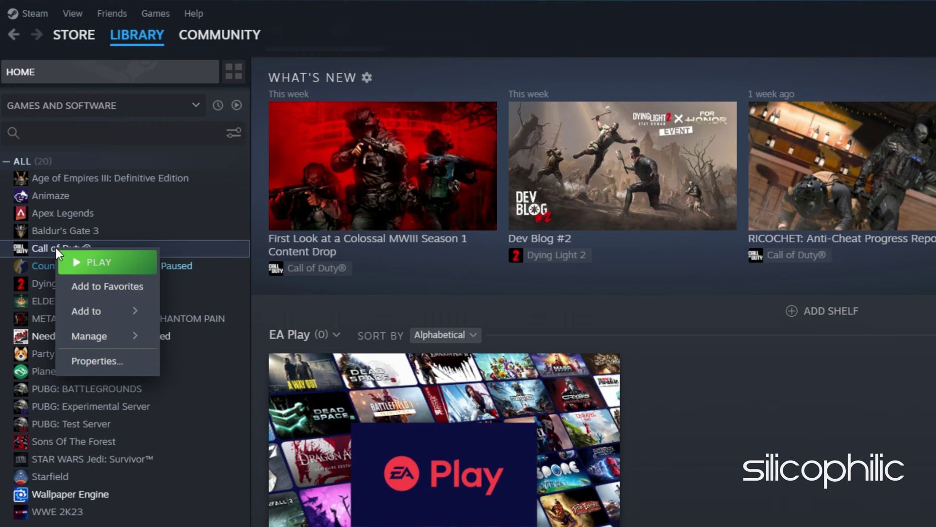
pyautogui.moveTo(61, 226)
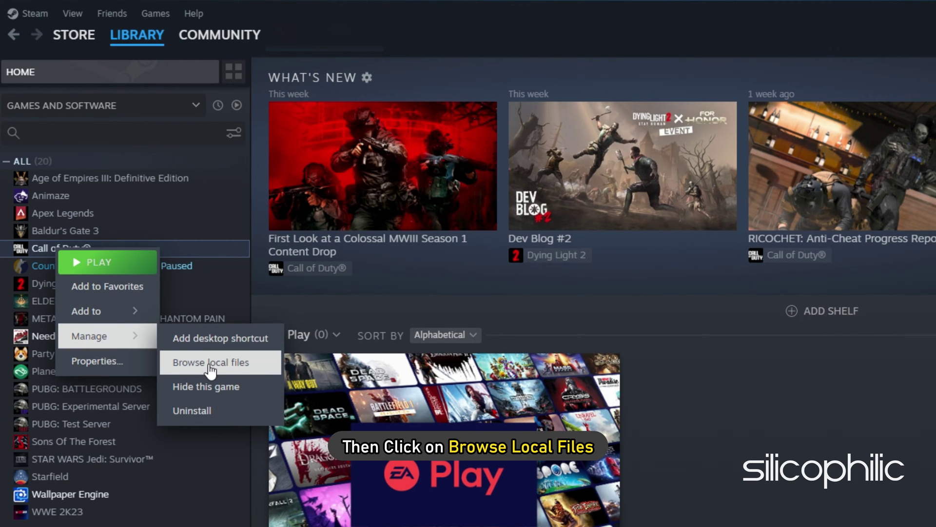
# Step: Browse Call of Duty's local files and set cod's compatibility to run as administrator
pyautogui.click(209, 366)
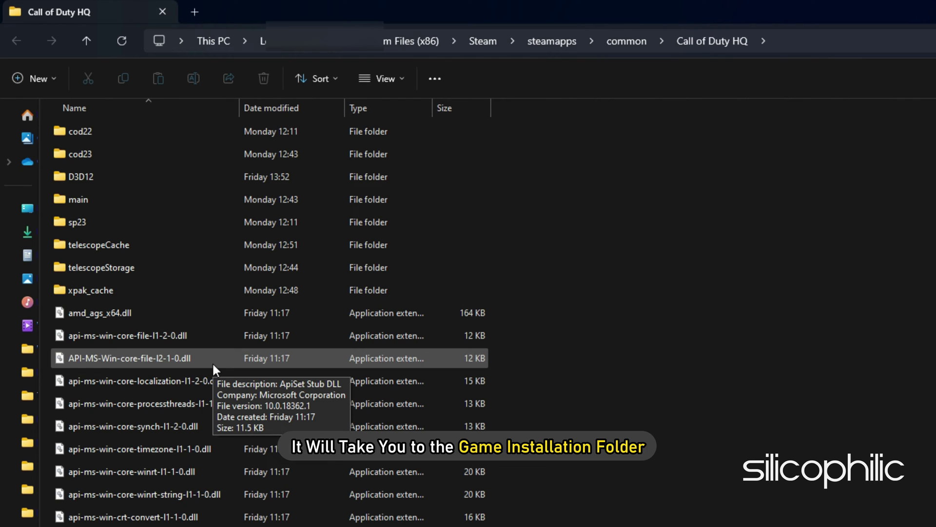
pyautogui.scroll(-15, 168, 497)
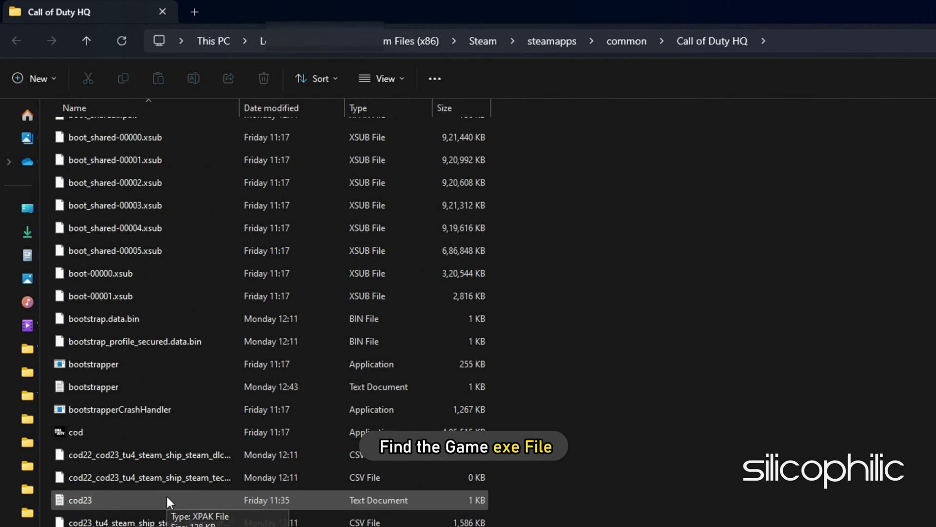
pyautogui.rightClick(64, 362)
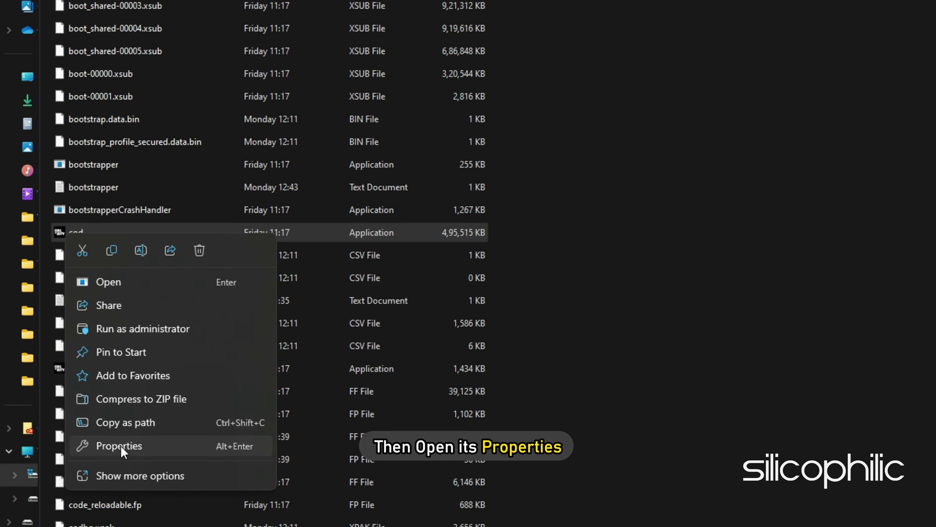
pyautogui.click(85, 443)
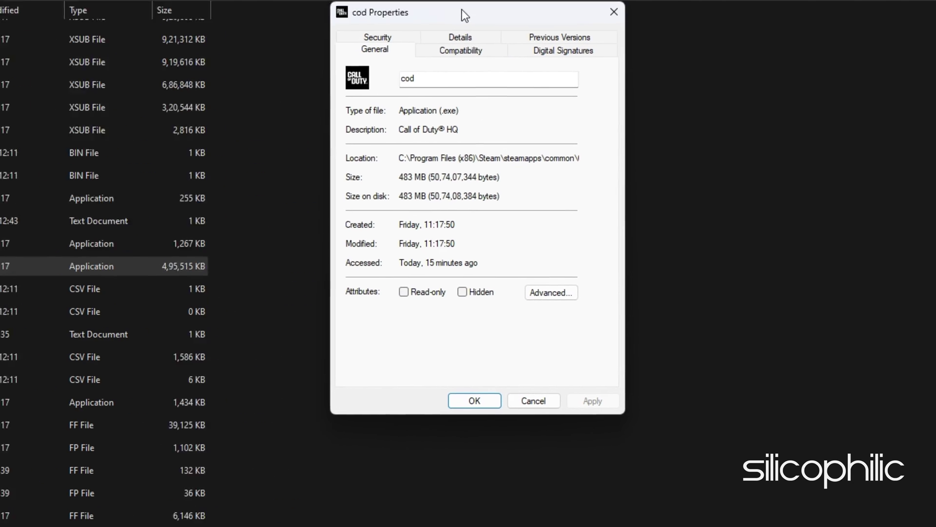
pyautogui.click(438, 54)
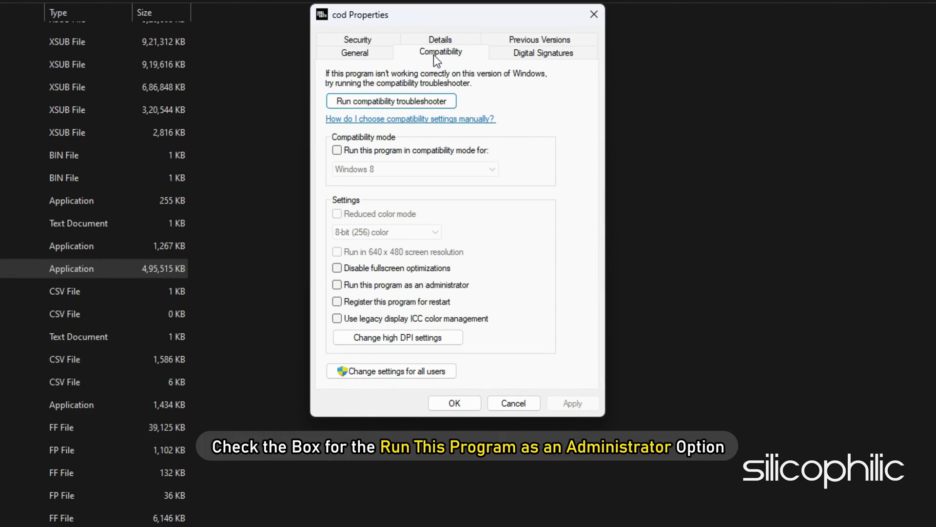
pyautogui.click(336, 286)
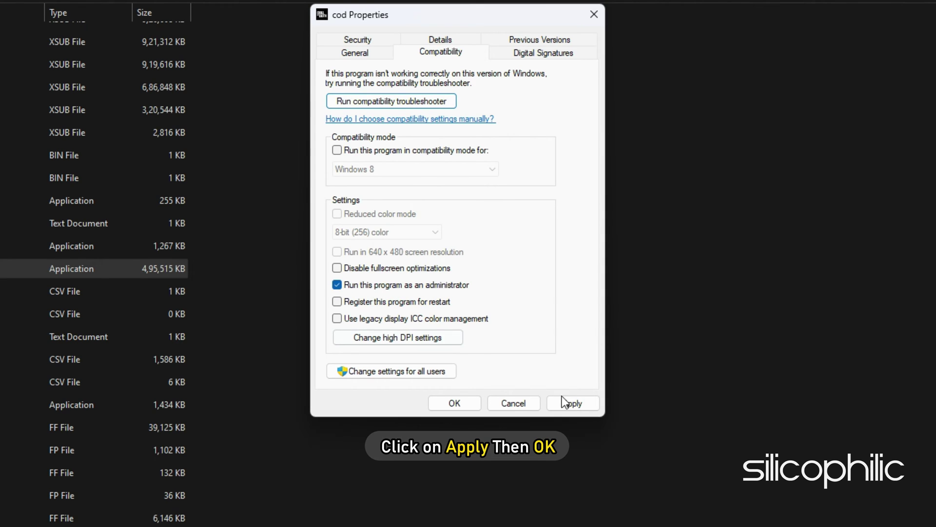
pyautogui.click(573, 401)
pyautogui.click(463, 404)
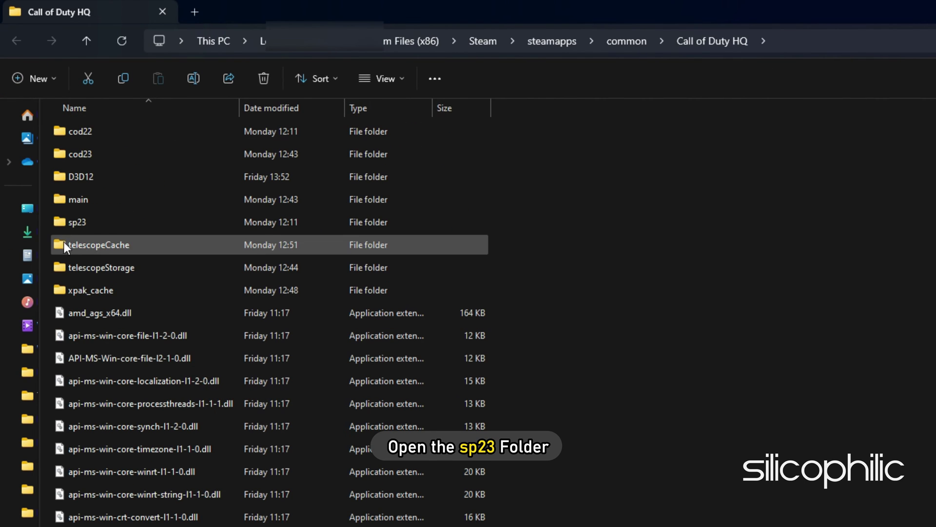
# Step: In the sp23 folder, tick Run this program as an administrator for sp23-cod and apply
pyautogui.doubleClick(63, 223)
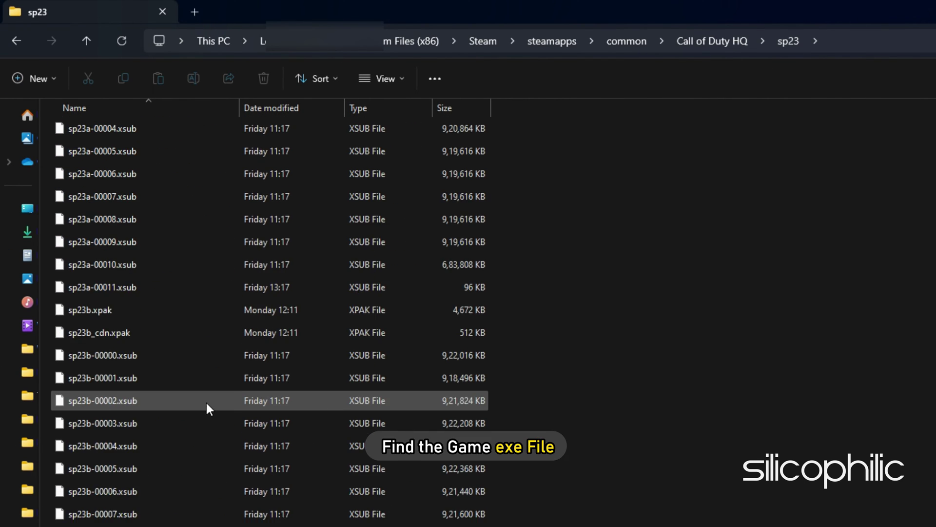
pyautogui.scroll(-4, 208, 400)
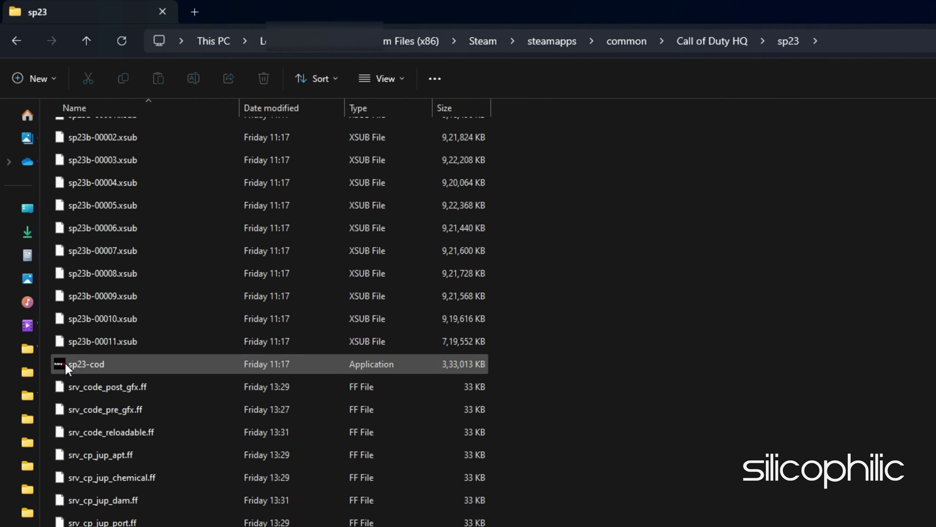
pyautogui.rightClick(64, 363)
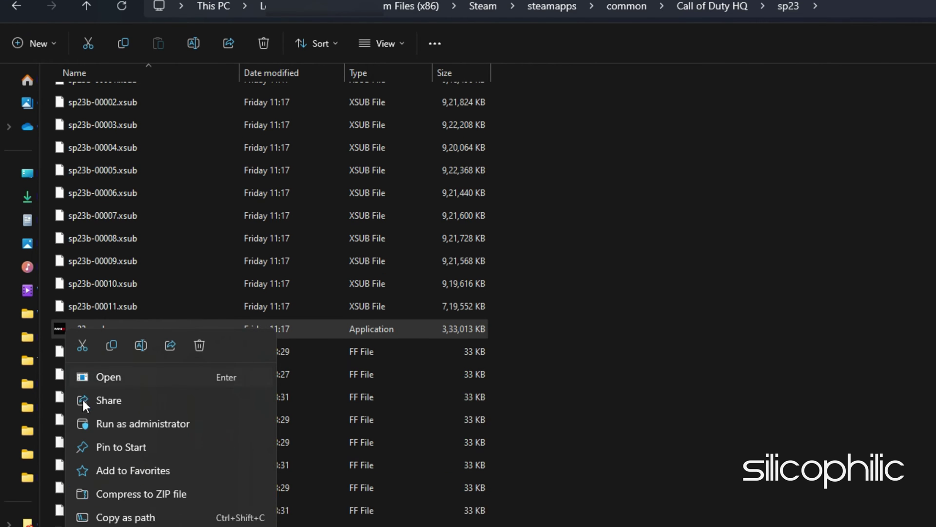
pyautogui.click(120, 444)
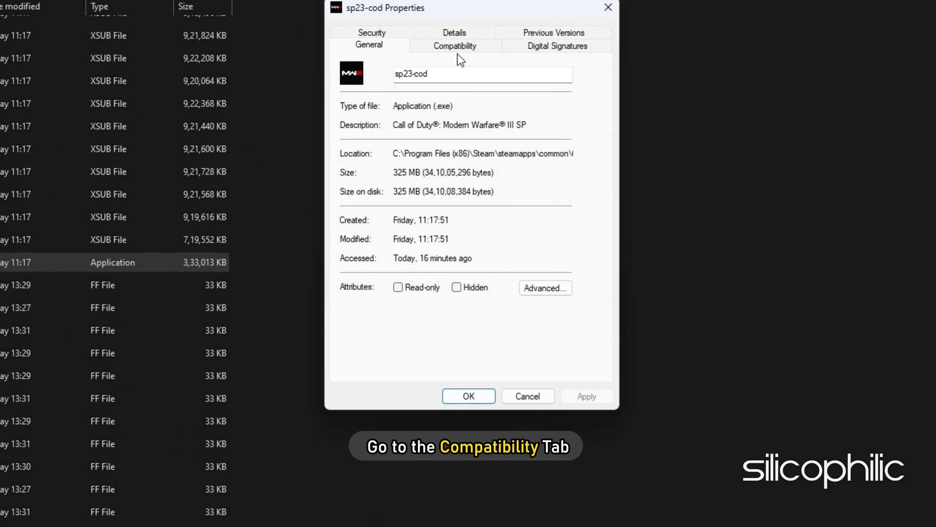
pyautogui.click(455, 48)
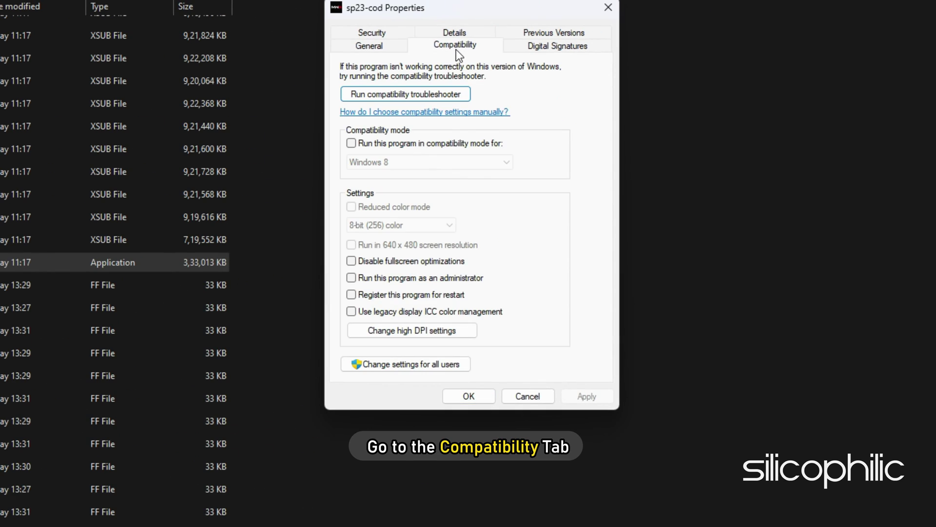
pyautogui.click(352, 278)
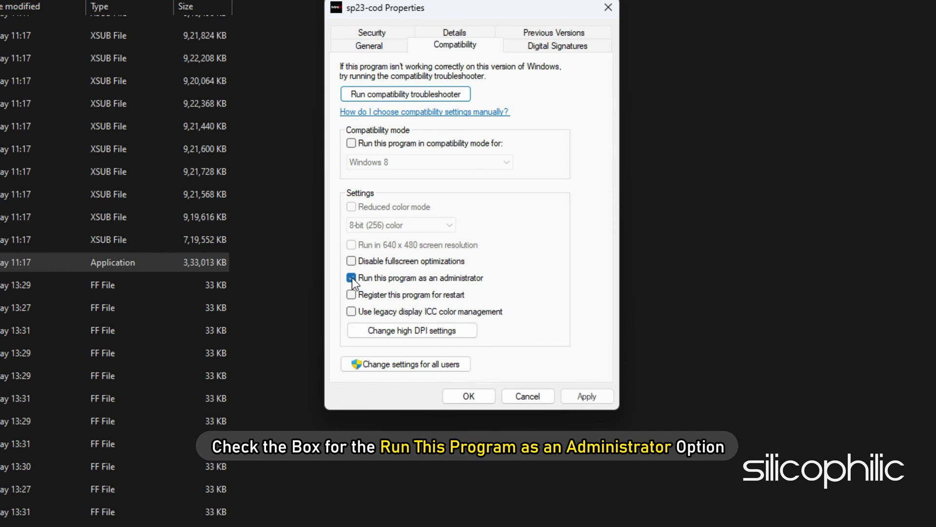
pyautogui.click(587, 396)
pyautogui.click(469, 396)
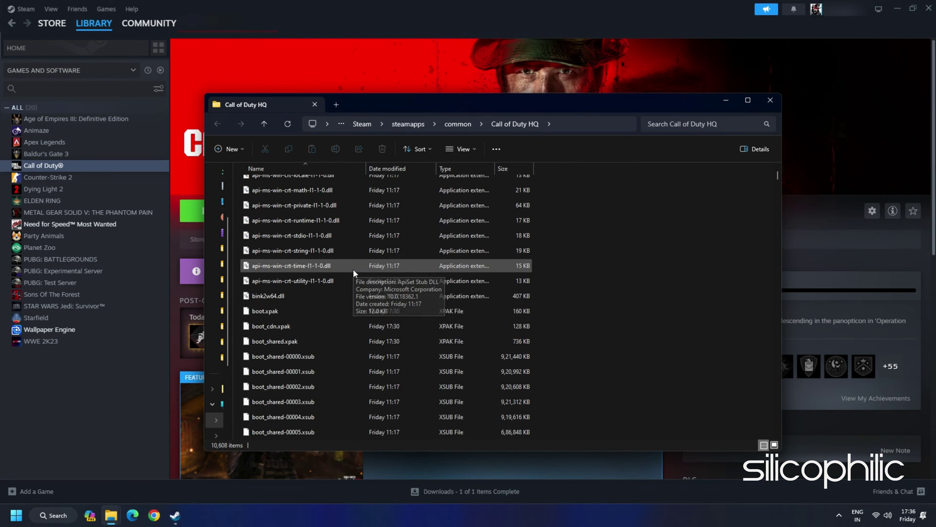
# Step: Leave Override high DPI scaling behavior unchecked for cod.exe and confirm the DPI settings
pyautogui.scroll(-5, 303, 294)
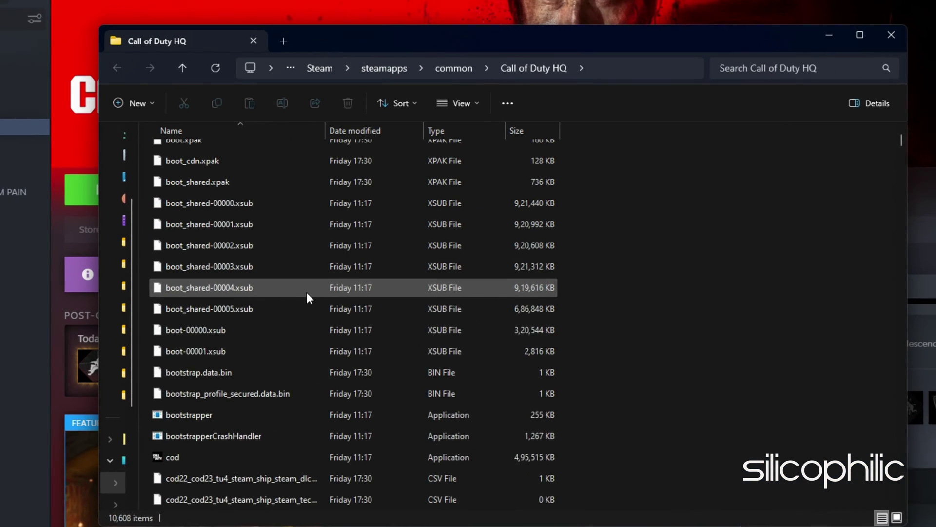
pyautogui.rightClick(291, 312)
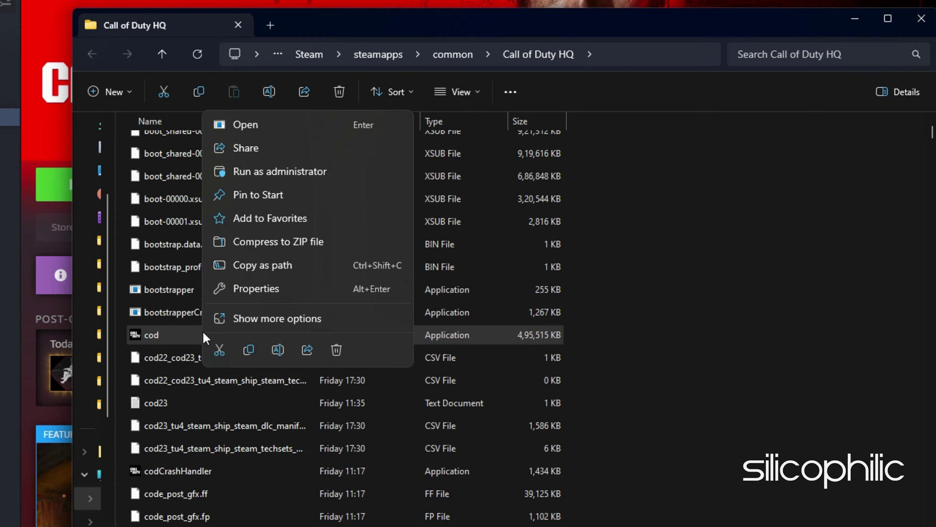
pyautogui.click(273, 291)
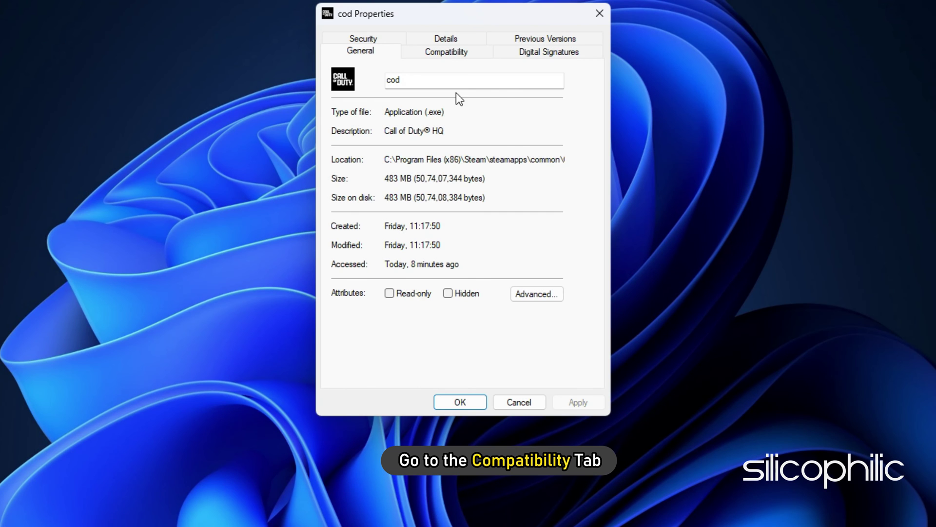
pyautogui.click(451, 56)
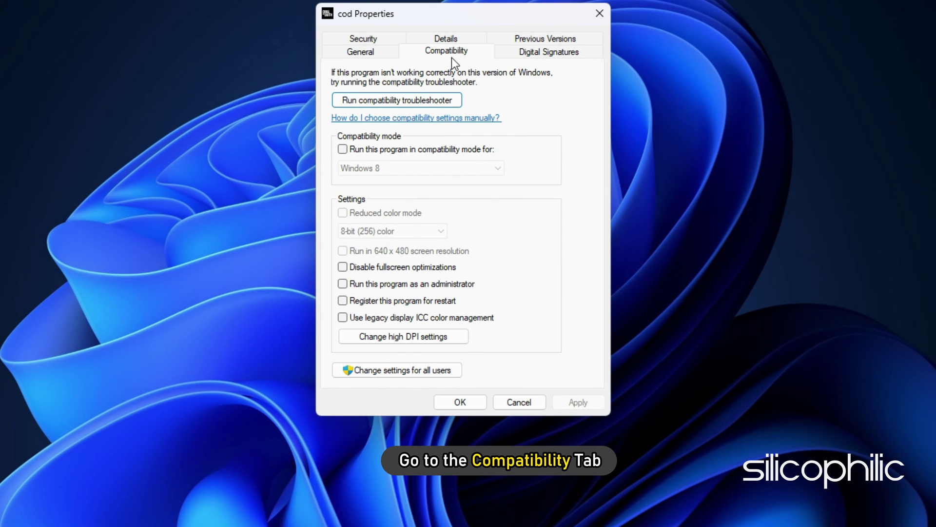
pyautogui.click(430, 336)
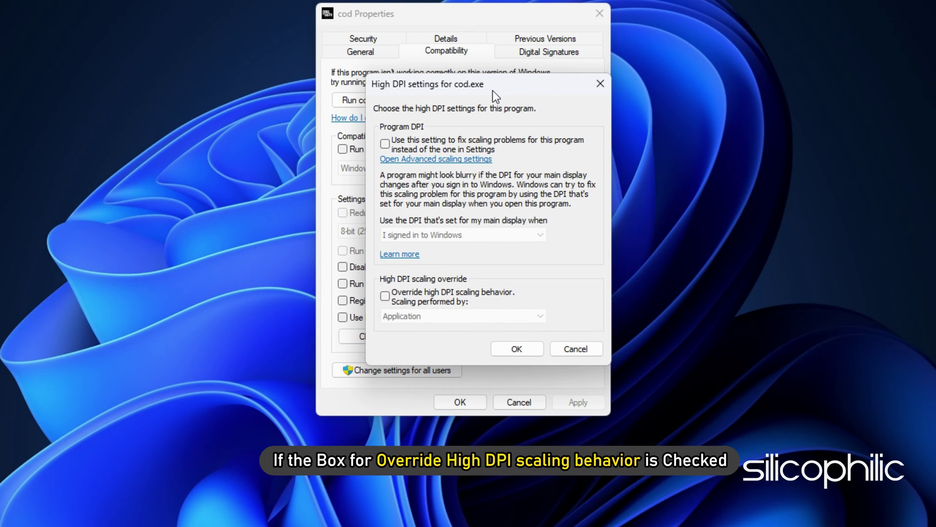
pyautogui.moveTo(493, 89); pyautogui.dragTo(466, 86)
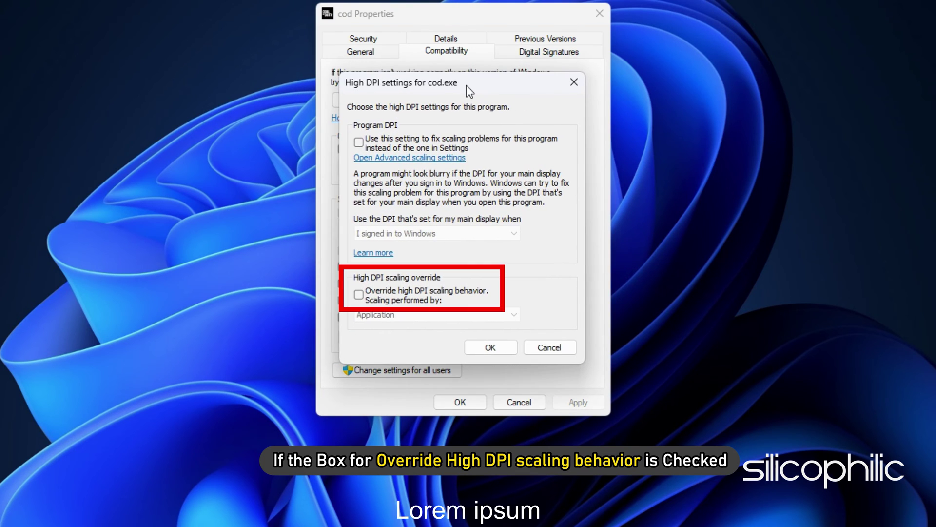
pyautogui.click(359, 294)
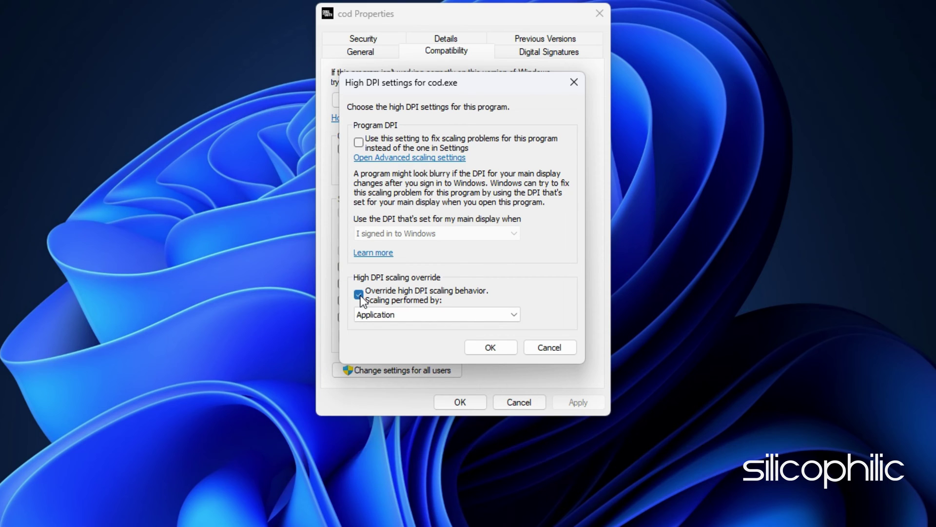
pyautogui.click(359, 294)
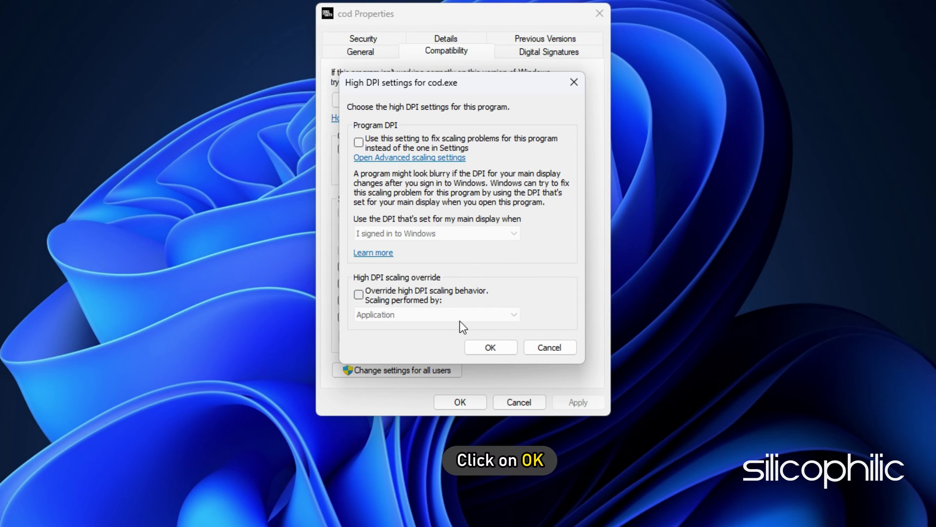
pyautogui.click(496, 352)
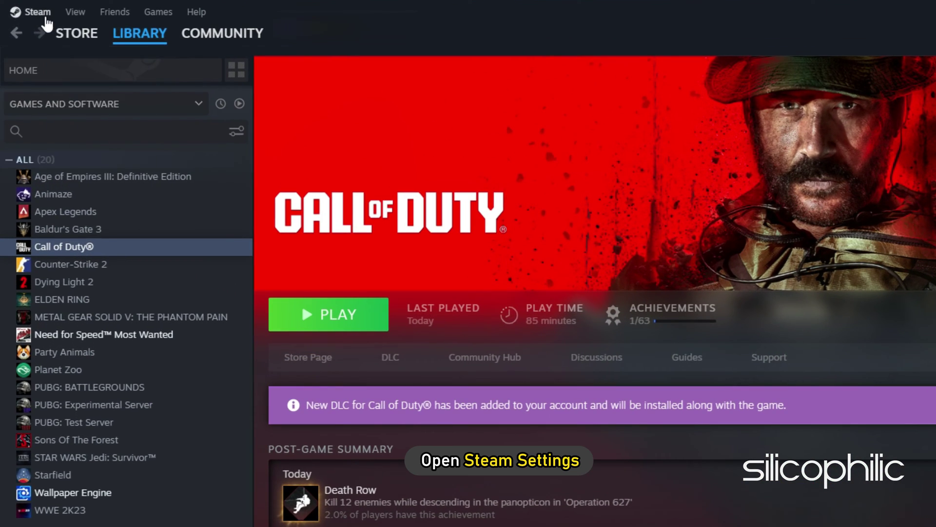
# Step: Clear Steam's download cache under Settings > Downloads and confirm the restart
pyautogui.click(26, 9)
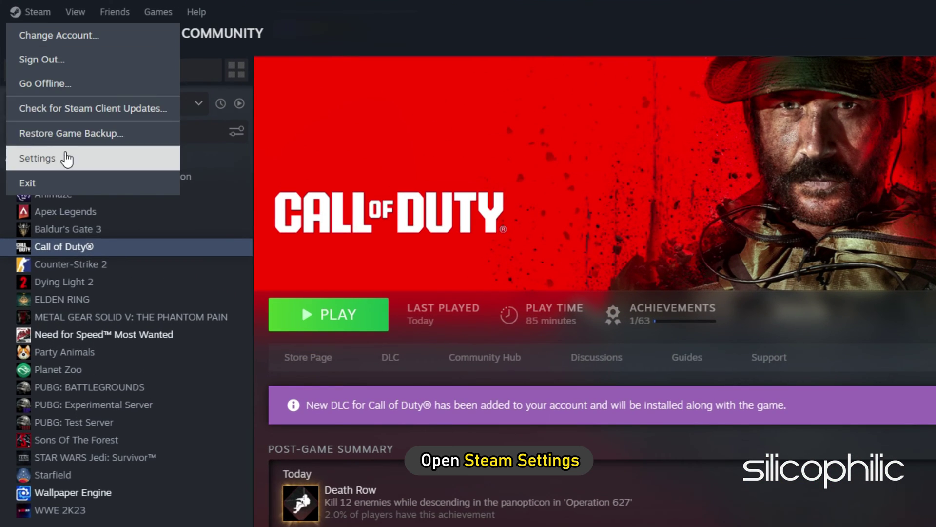
pyautogui.click(66, 159)
pyautogui.click(264, 281)
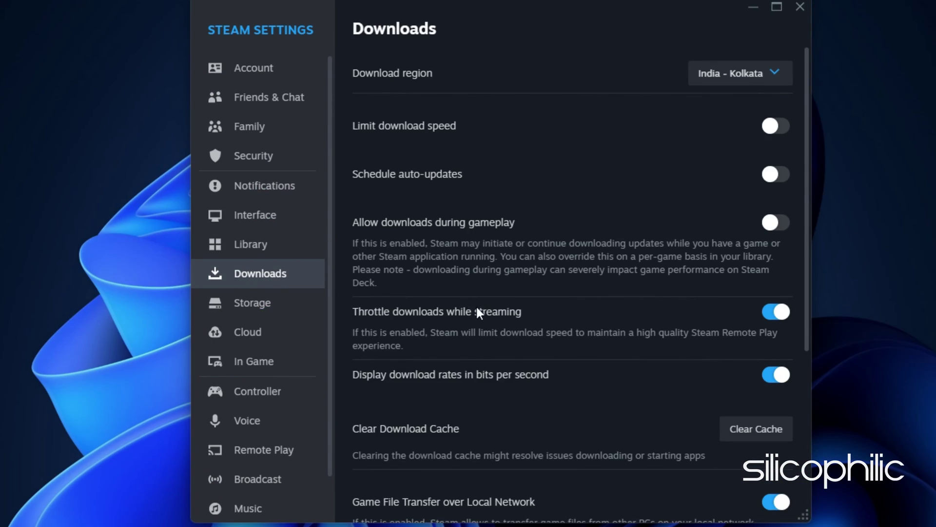
pyautogui.scroll(-5, 514, 324)
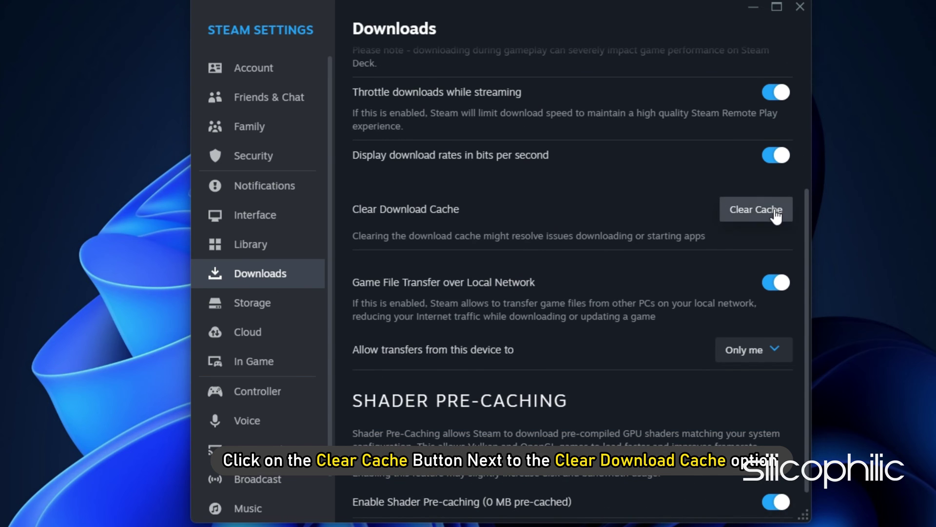
pyautogui.click(775, 213)
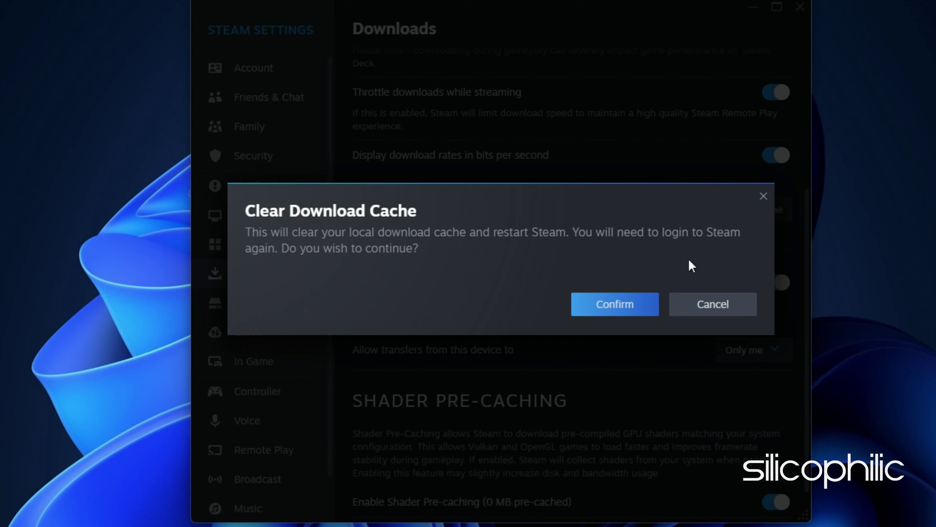
pyautogui.click(636, 307)
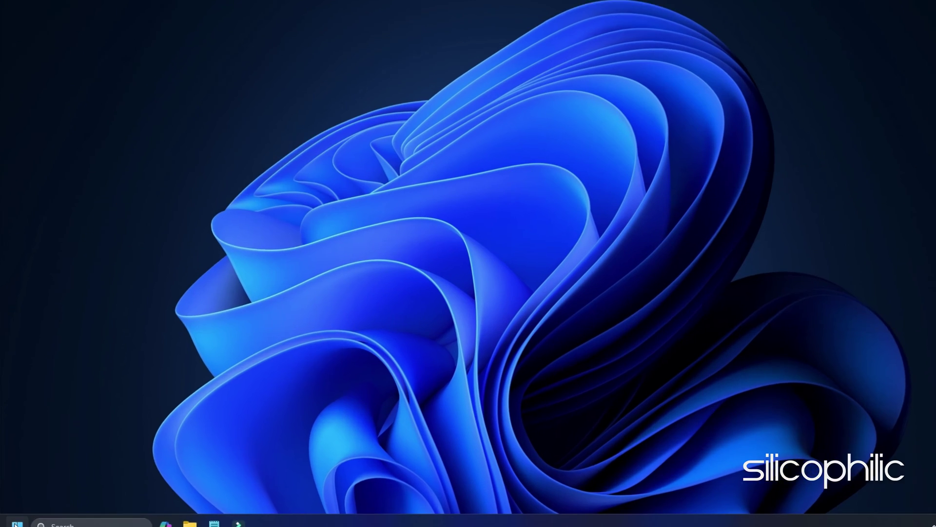
# Step: Launch Windows Security from Start and go to Virus & threat protection's Add or remove exclusions
pyautogui.press('super')
pyautogui.write('Windows')
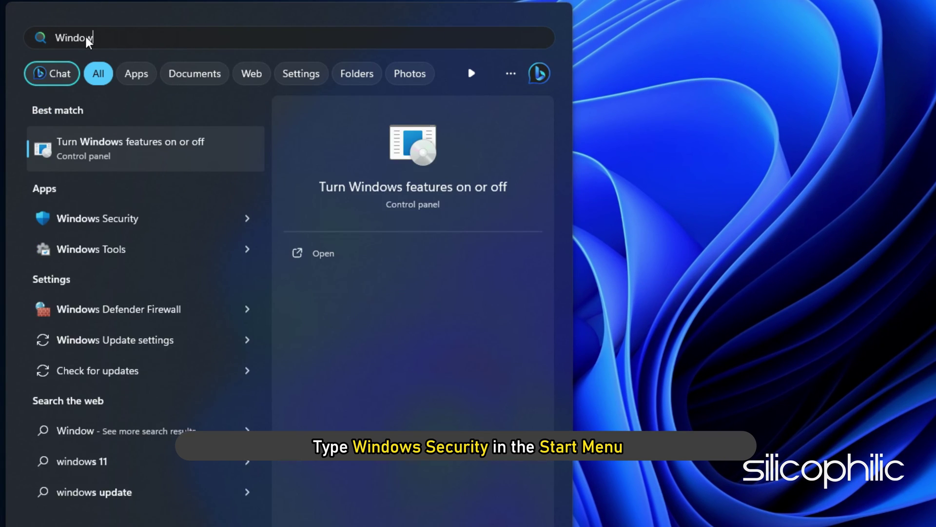
pyautogui.write(' security')
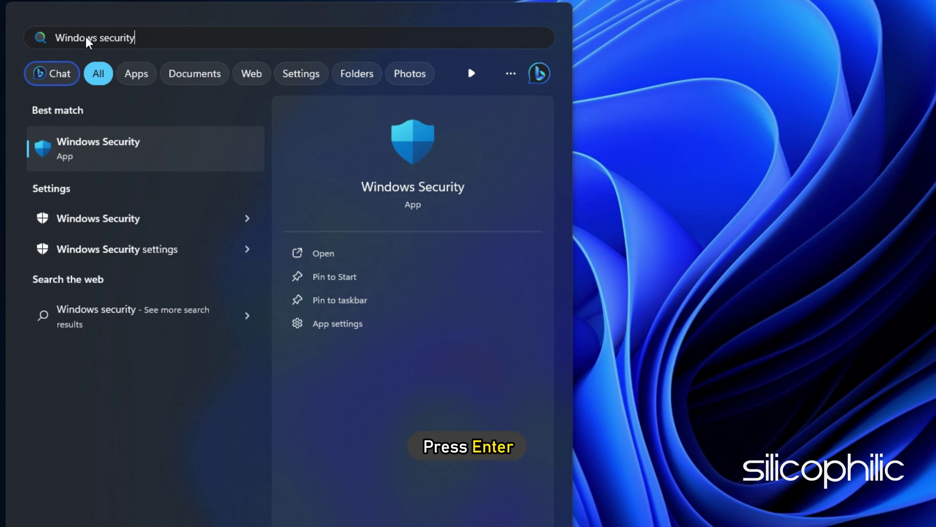
pyautogui.press('Return')
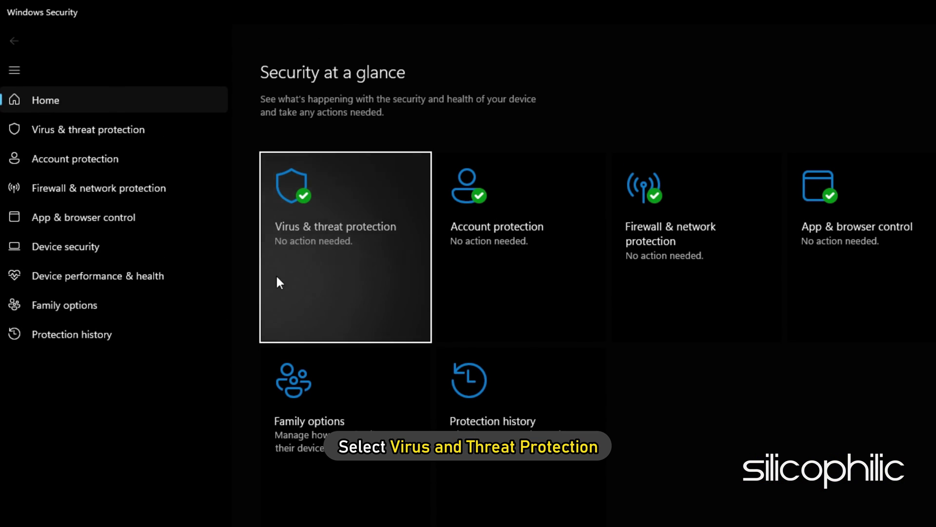
pyautogui.click(315, 260)
pyautogui.scroll(-3, 349, 209)
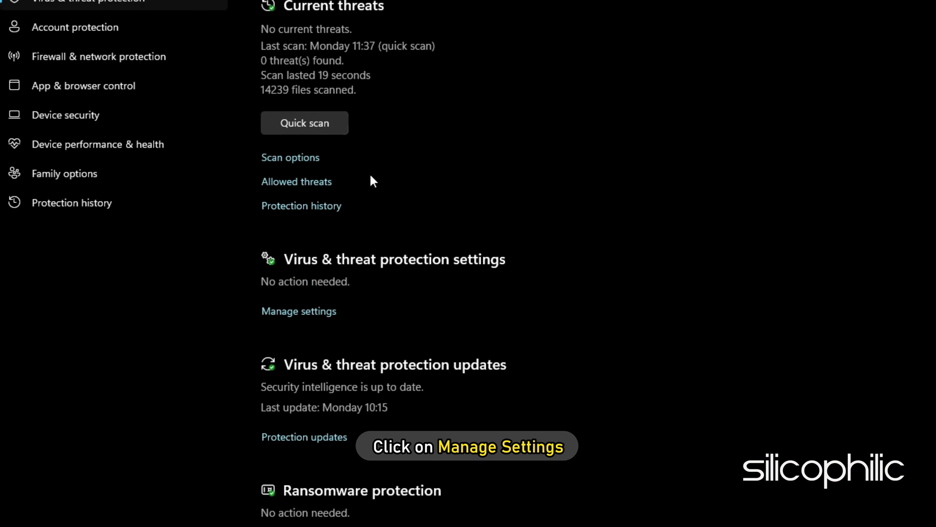
pyautogui.click(308, 316)
pyautogui.scroll(-10, 310, 317)
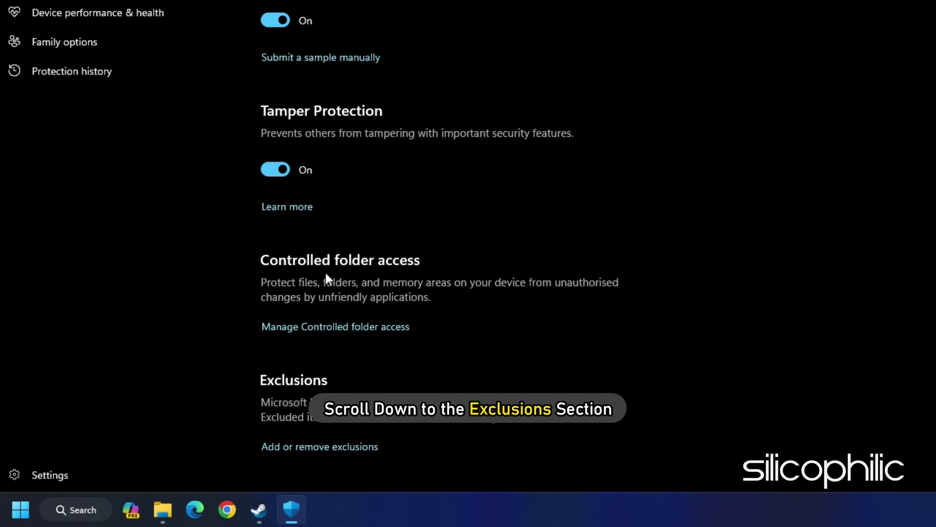
pyautogui.click(329, 448)
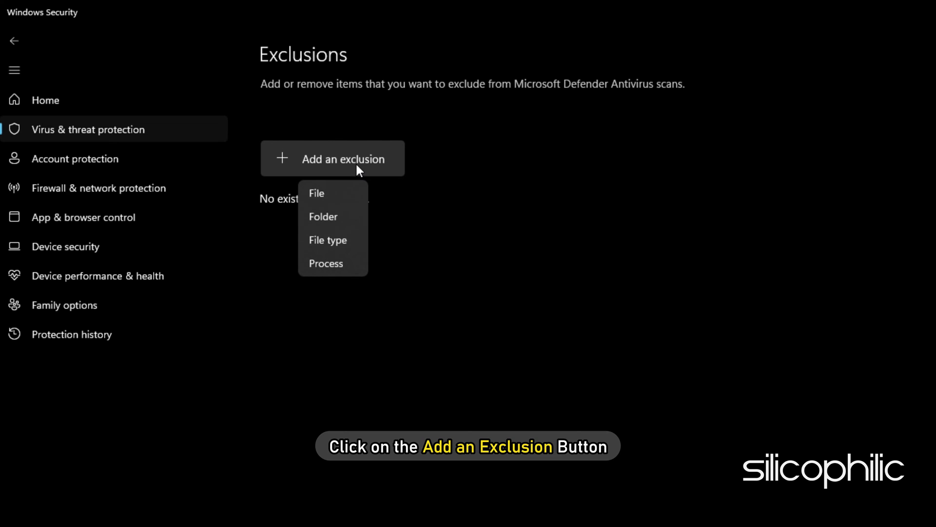
# Step: Add cod.exe from the Call of Duty HQ folder as a file exclusion
pyautogui.click(323, 194)
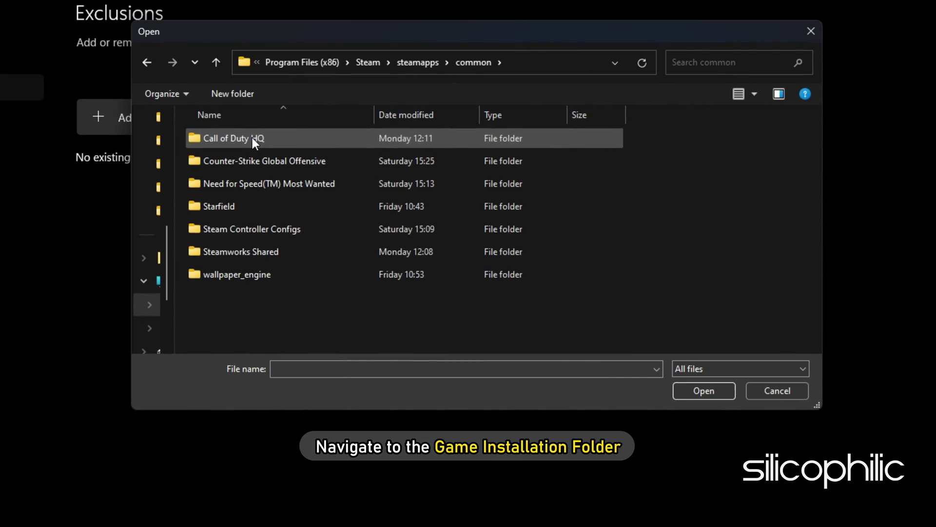
pyautogui.doubleClick(252, 137)
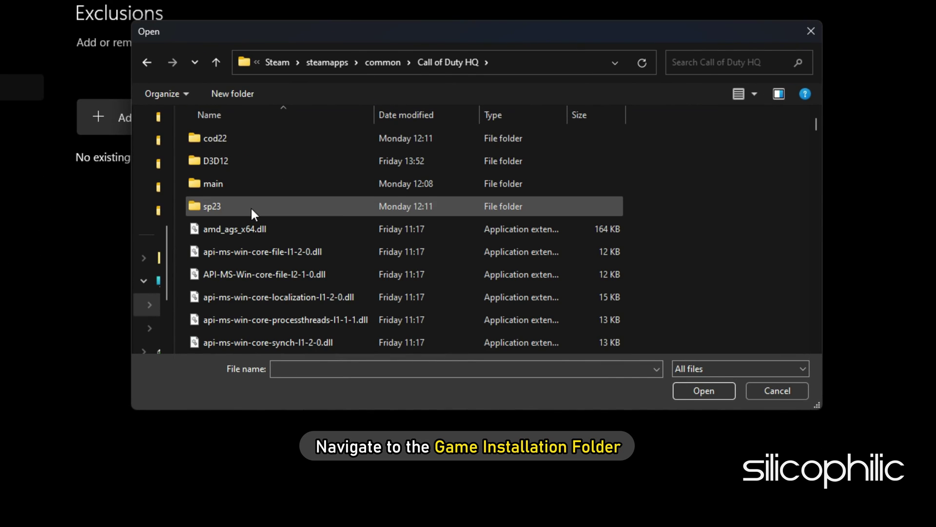
pyautogui.scroll(-10, 253, 214)
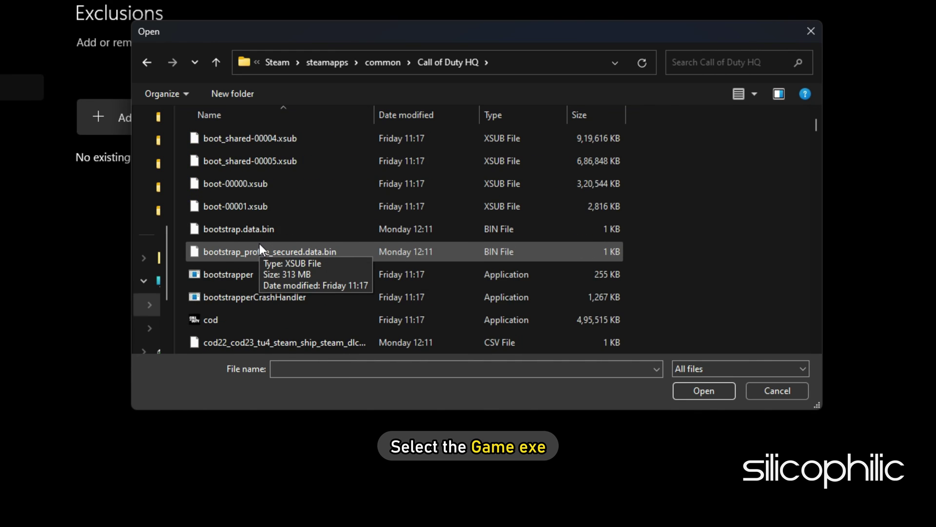
pyautogui.click(201, 253)
pyautogui.click(717, 394)
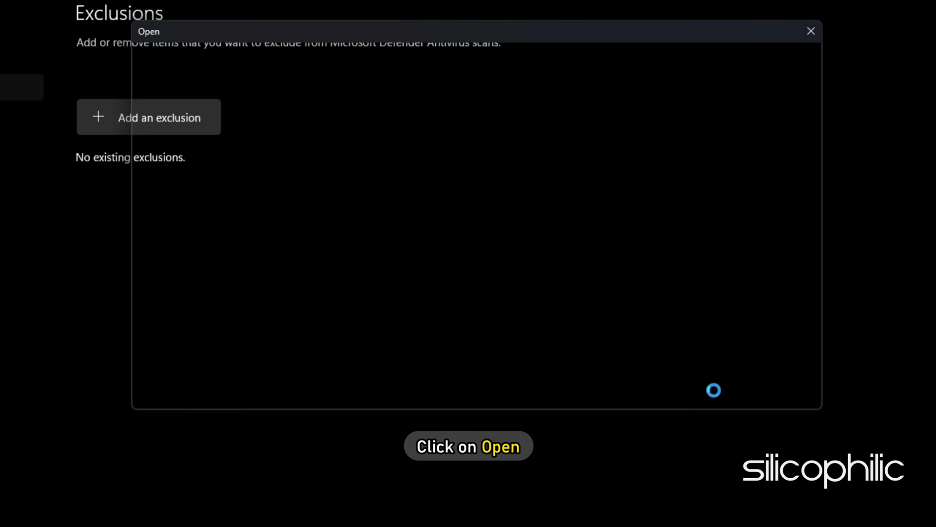
# Step: Add sp23-cod.exe from the sp23 folder as a second file exclusion
pyautogui.click(159, 118)
pyautogui.click(136, 153)
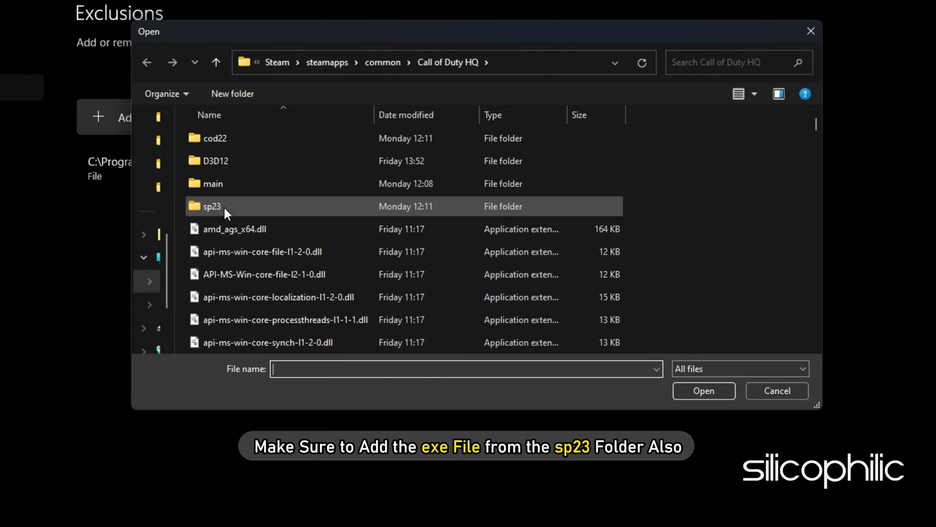
pyautogui.scroll(-15, 280, 228)
pyautogui.click(215, 228)
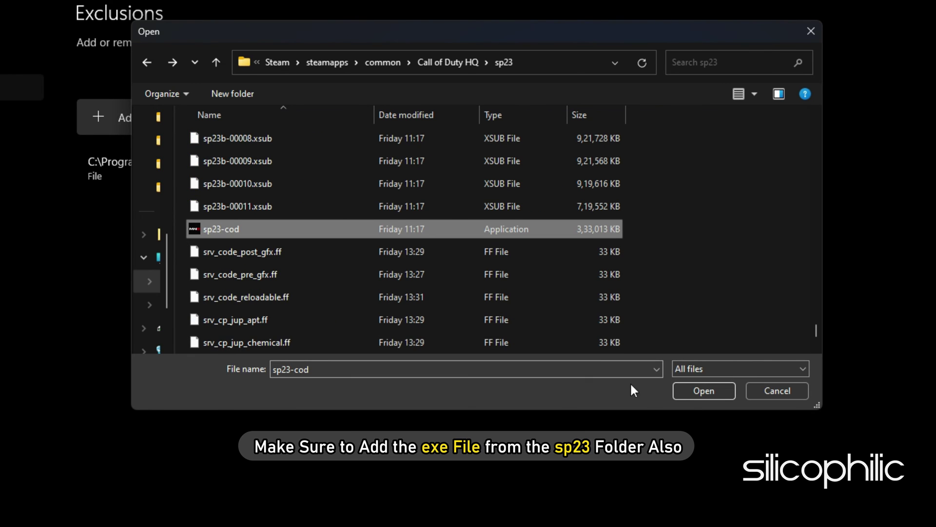
pyautogui.click(693, 395)
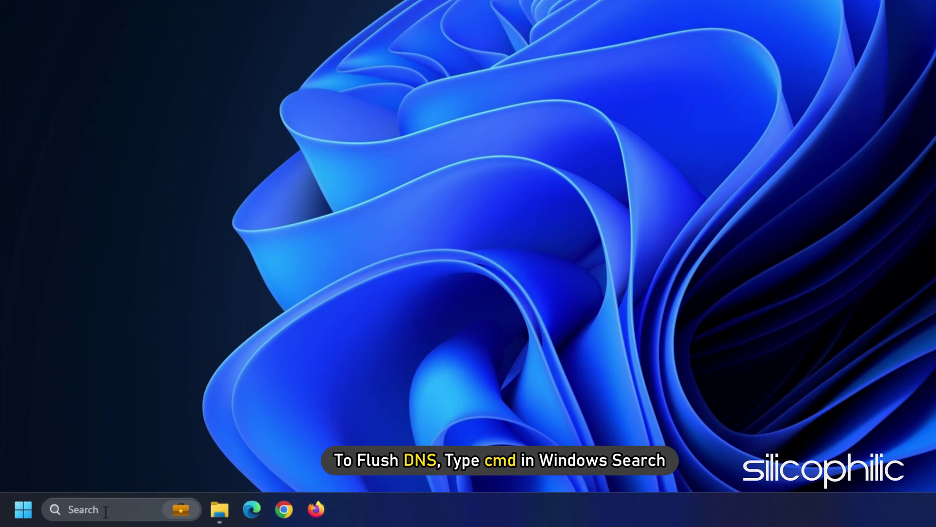
# Step: Search for 'cmd' and launch Command Prompt as administrator, approving the UAC prompt
pyautogui.click(105, 512)
pyautogui.write('cmd')
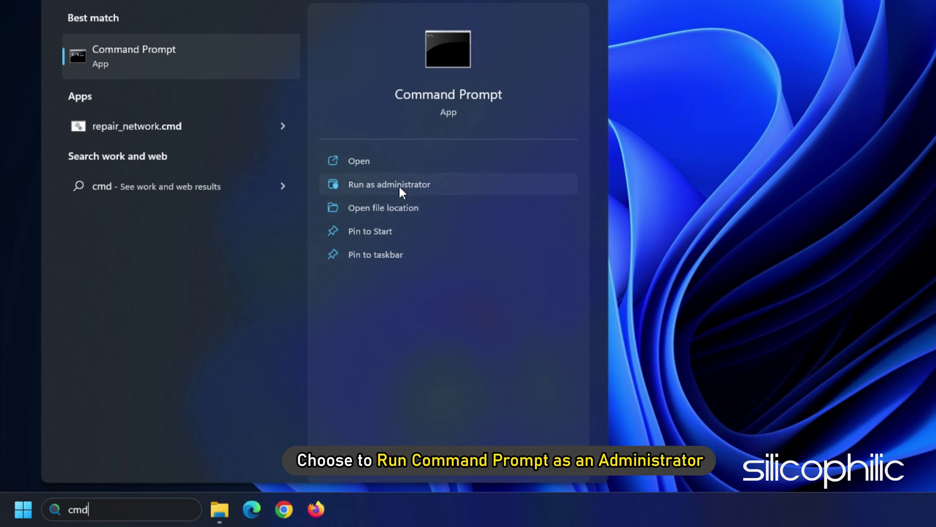
pyautogui.click(399, 184)
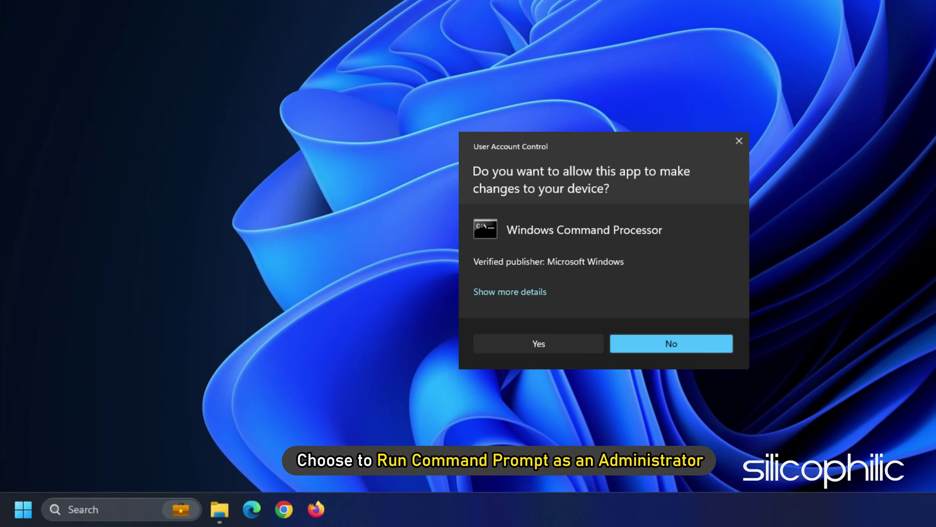
pyautogui.click(538, 343)
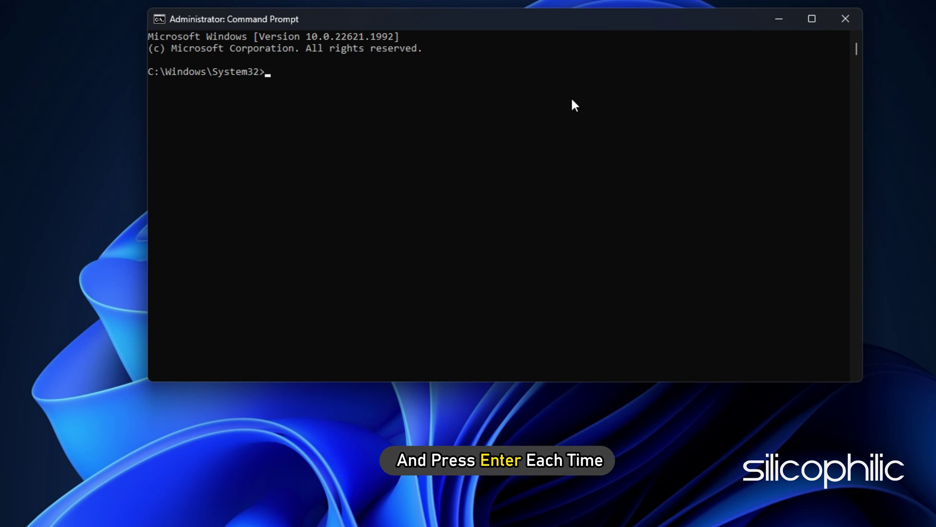
# Step: Flush the DNS cache, then release and renew the IP address with ipconfig
pyautogui.write('ipconfig /flushdns')
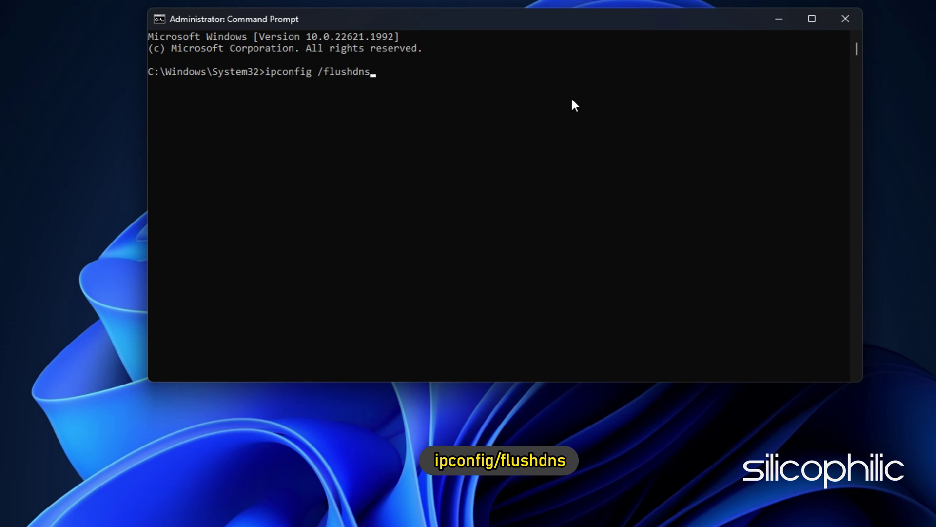
pyautogui.press('Return')
pyautogui.write('ipconfig')
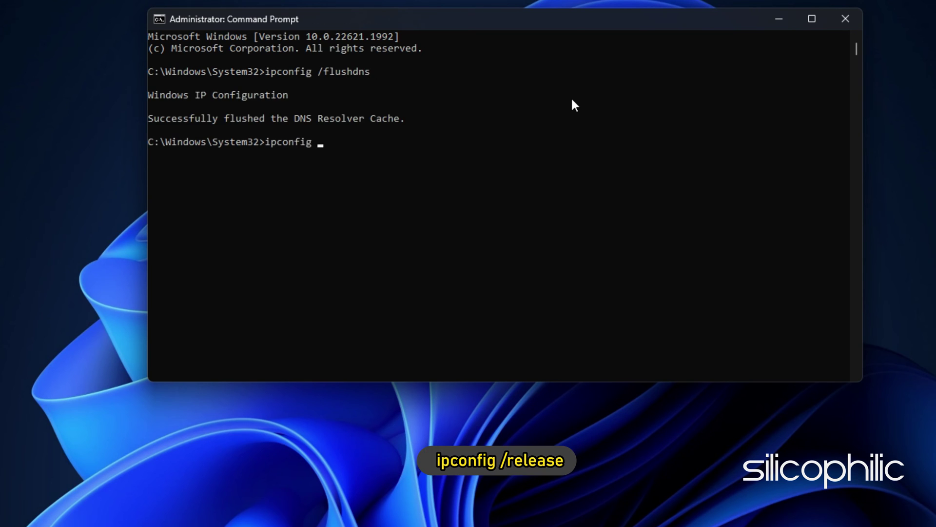
pyautogui.write(' /release')
pyautogui.press('Return')
pyautogui.write('ipconfig /renew')
pyautogui.press('Return')
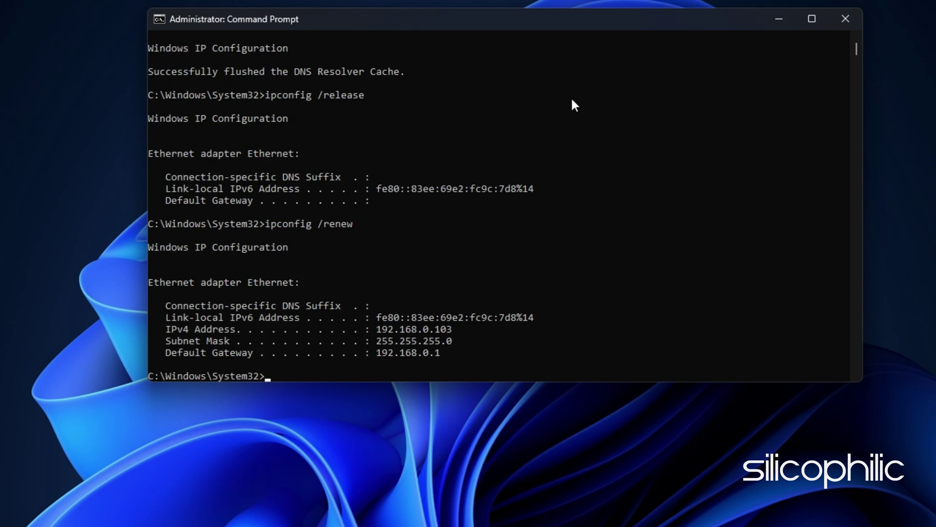
# Step: Reset Winsock and the IP stack with netsh winsock reset and netsh int ip reset
pyautogui.write('netsh winsock')
pyautogui.write(' reset')
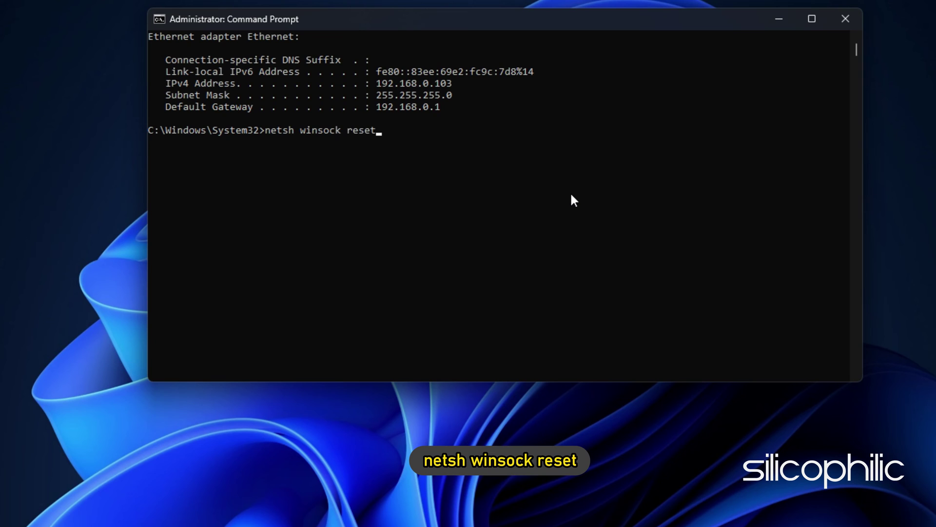
pyautogui.press('Return')
pyautogui.write('netsh int')
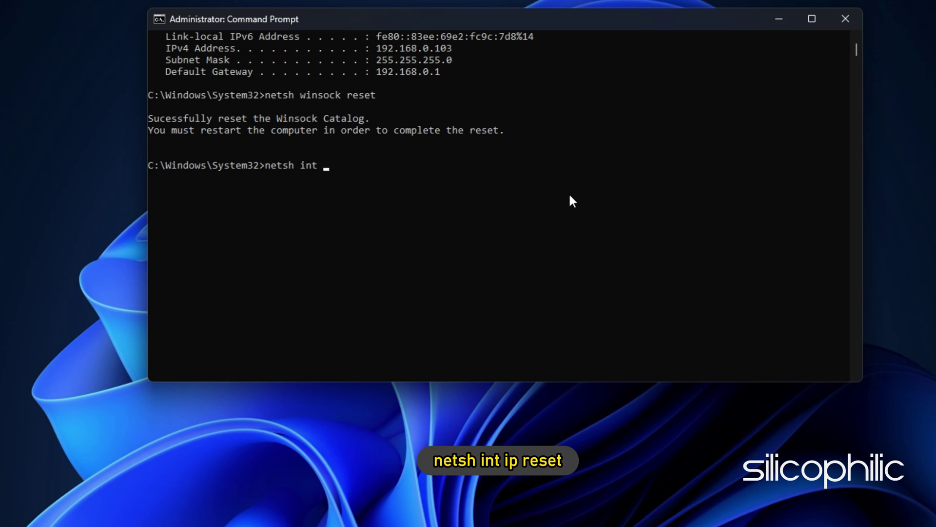
pyautogui.write('set')
pyautogui.press('Return')
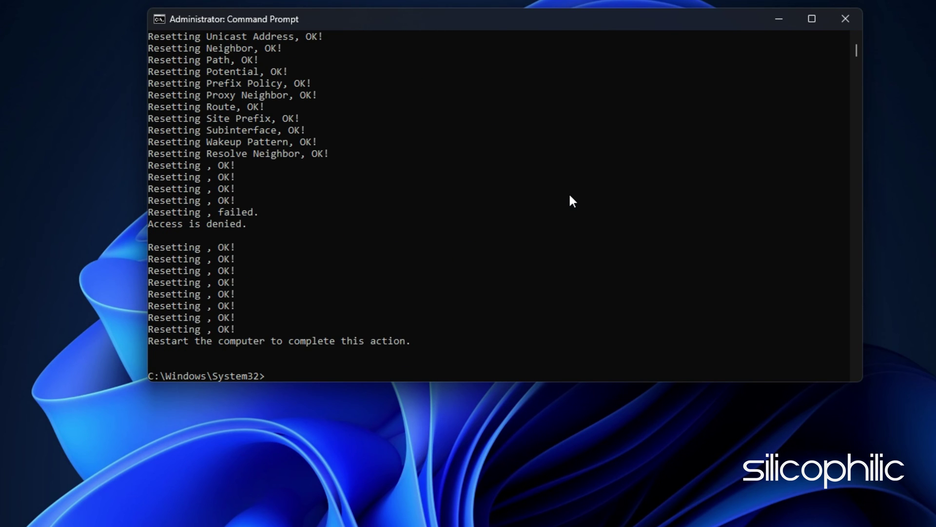